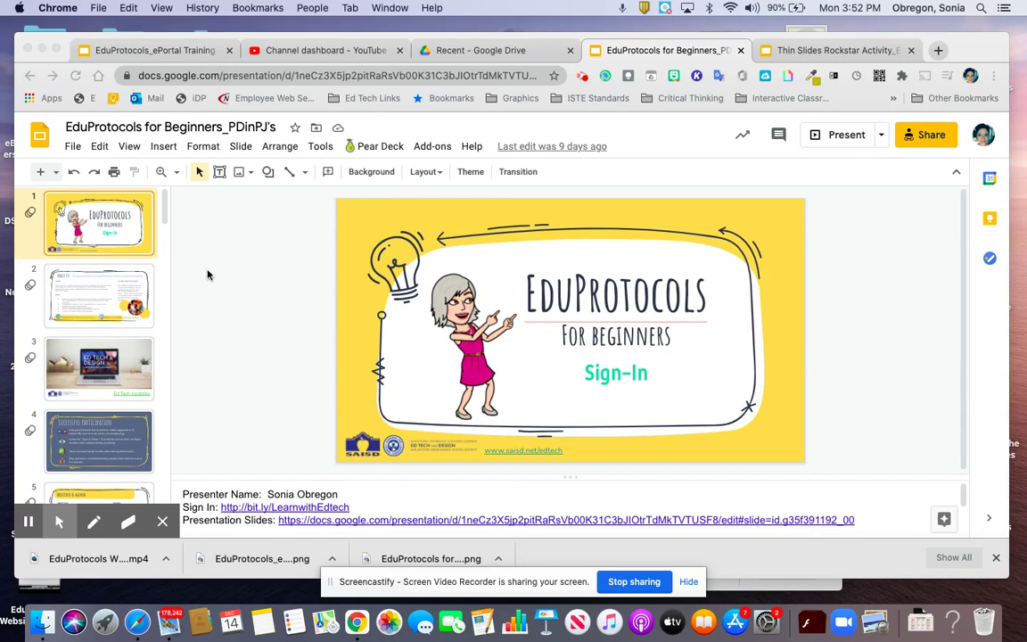
# - Scroll the EduProtocols filmstrip down to slide 6, ISTE Student Standards
pyautogui.click(123, 246)
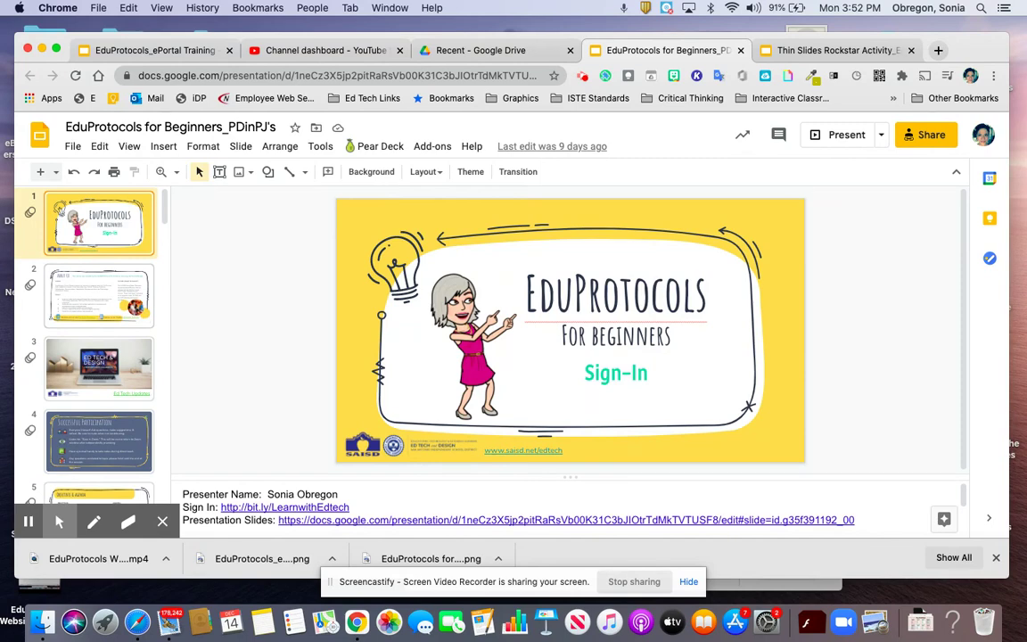
pyautogui.scroll(-3, 108, 331)
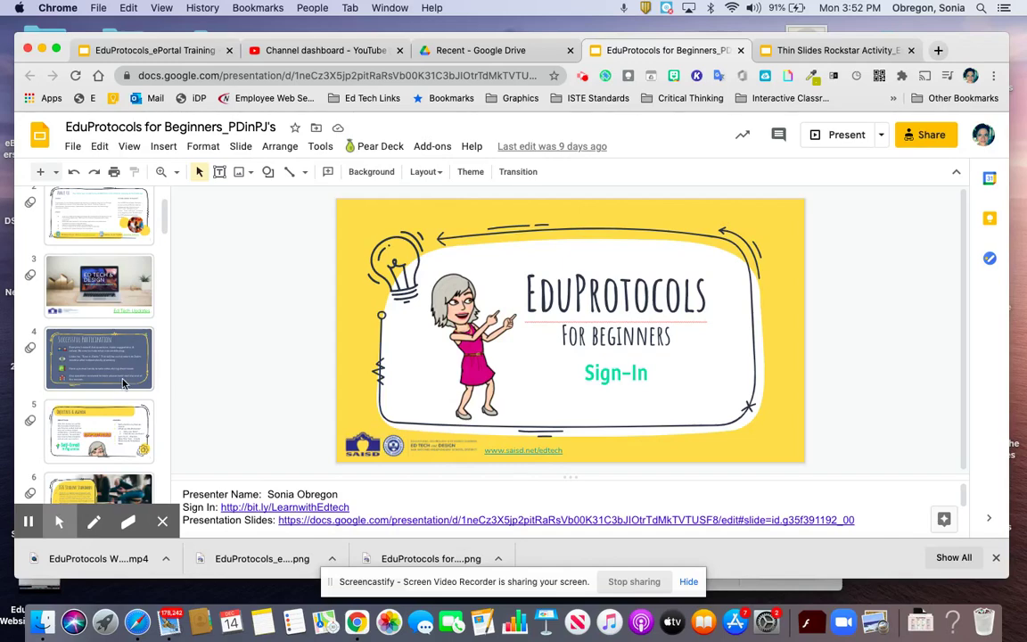
pyautogui.scroll(-1, 120, 365)
pyautogui.scroll(-2, 123, 381)
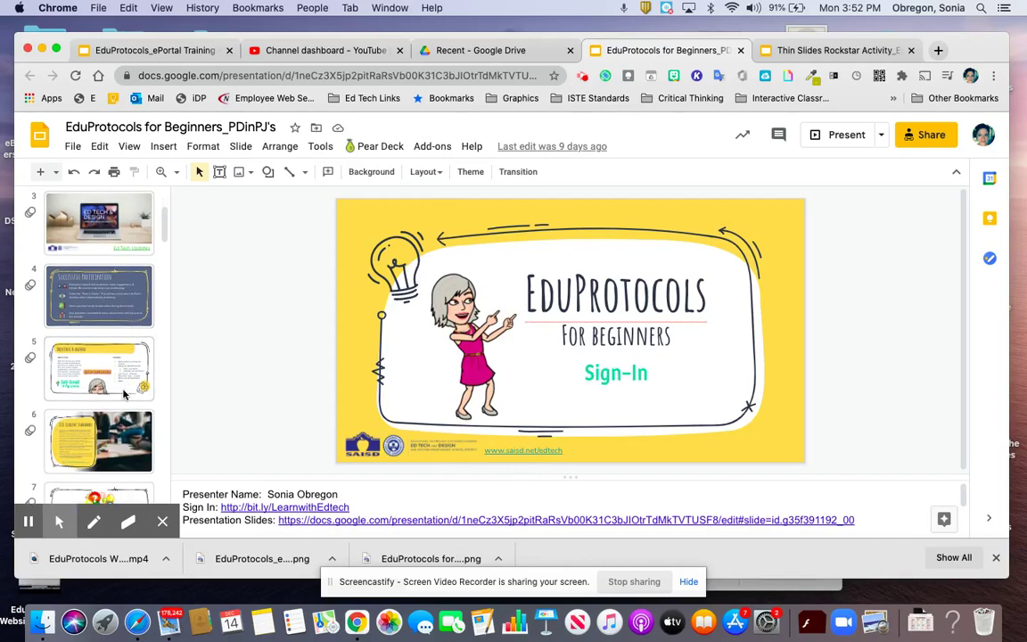
pyautogui.scroll(-1, 125, 392)
pyautogui.click(126, 397)
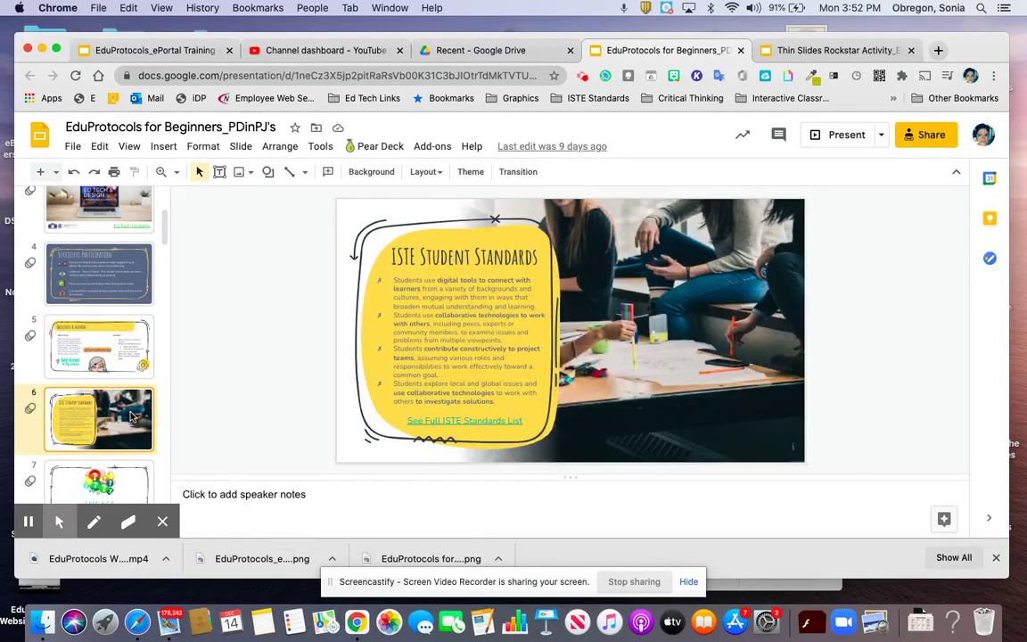
# - Move past slide 7 (ENGAGE) to open slide 8, the Thin Slides activity
pyautogui.scroll(-2, 126, 398)
pyautogui.scroll(-1, 126, 398)
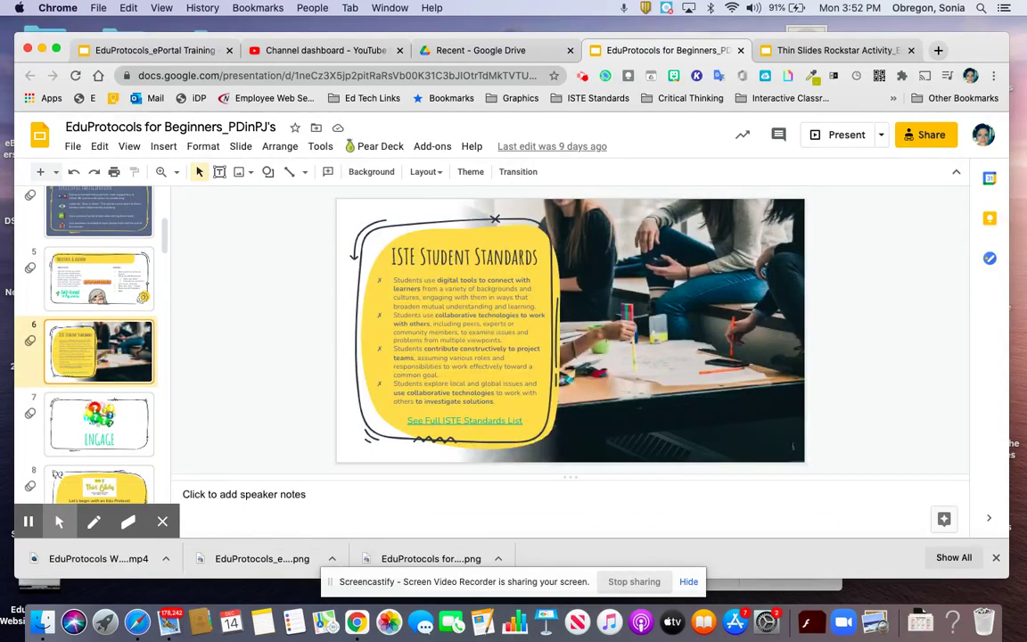
pyautogui.click(130, 413)
pyautogui.scroll(-2, 131, 413)
pyautogui.scroll(-2, 132, 413)
pyautogui.scroll(-1, 135, 357)
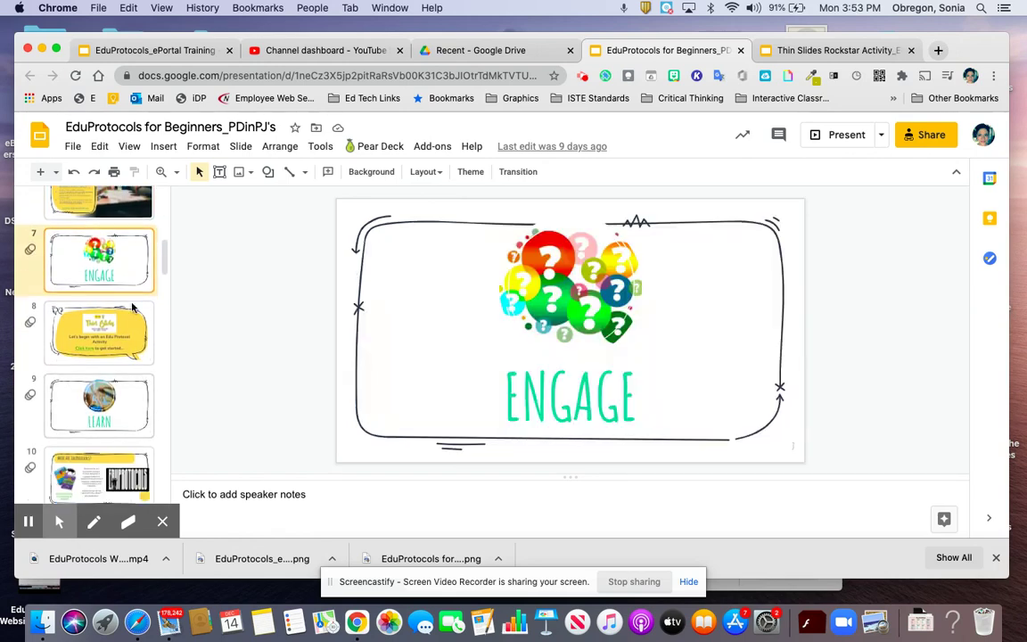
pyautogui.click(139, 330)
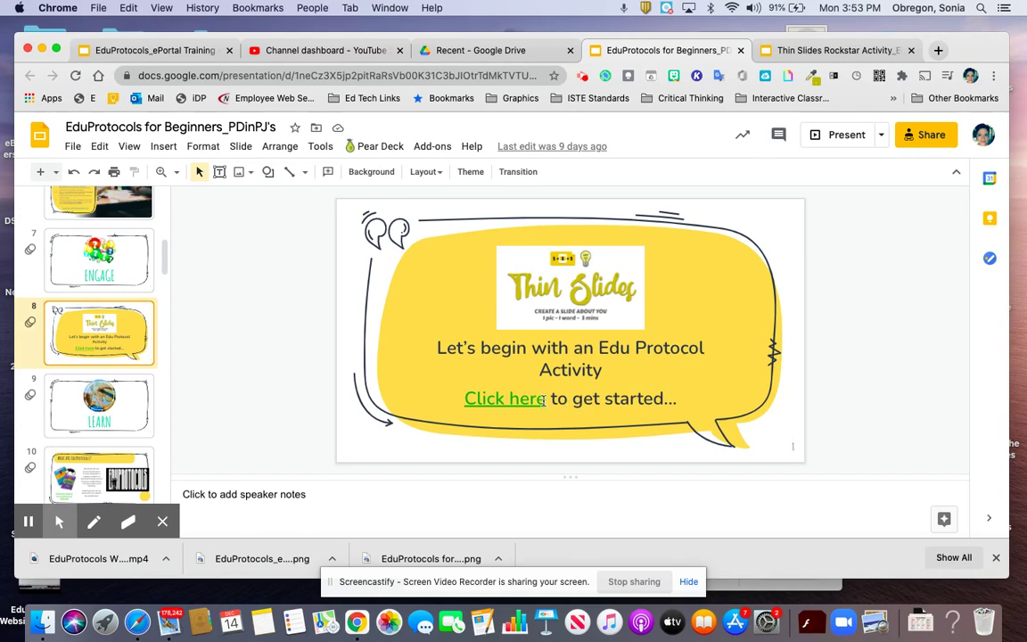
# - Follow the 'Click here' link to the Thin Slides Rockstar deck's Directions slide
pyautogui.click(455, 406)
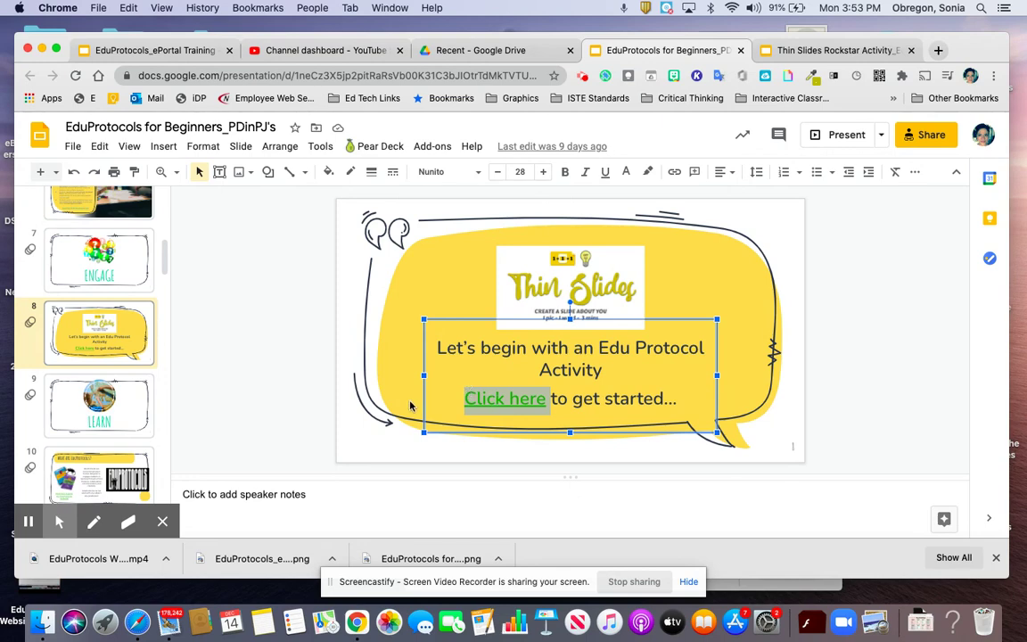
pyautogui.click(503, 400)
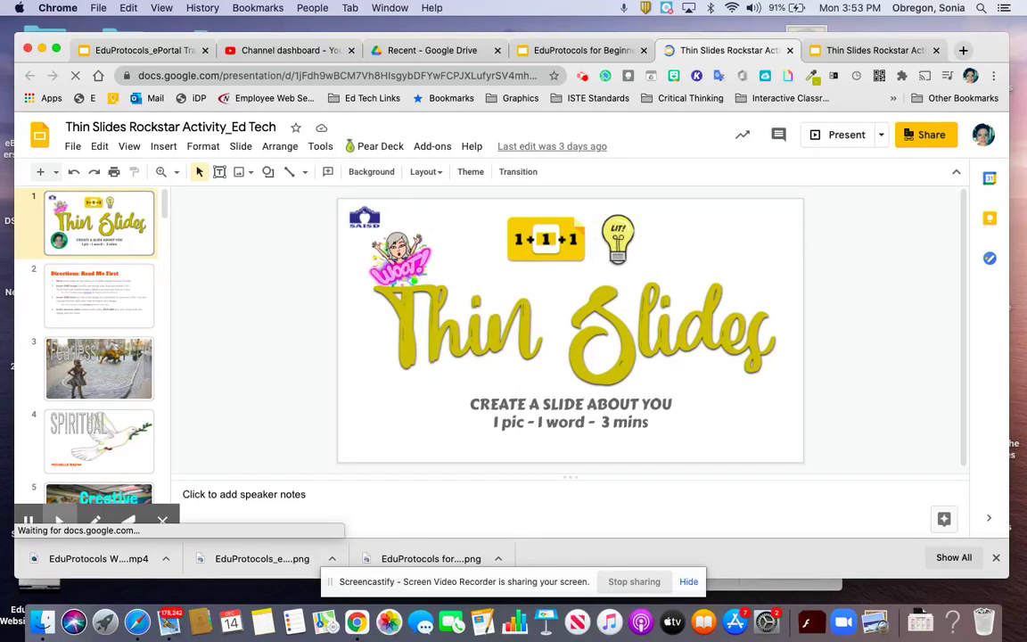
pyautogui.click(138, 312)
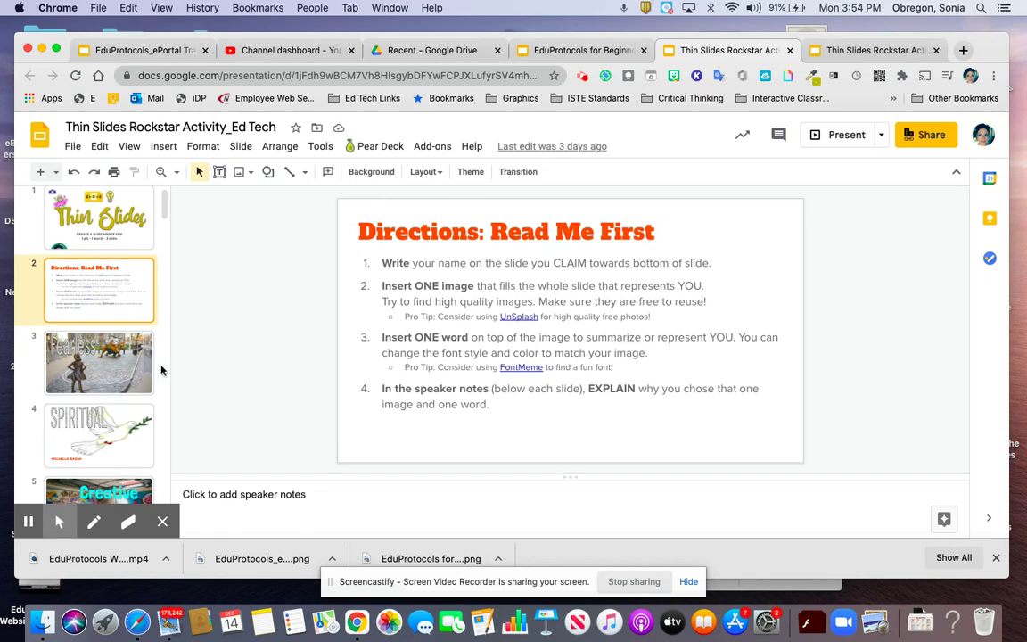
# - Browse the Relaxed, Blessed and Inquirer student slides
pyautogui.scroll(-3, 114, 376)
pyautogui.click(111, 353)
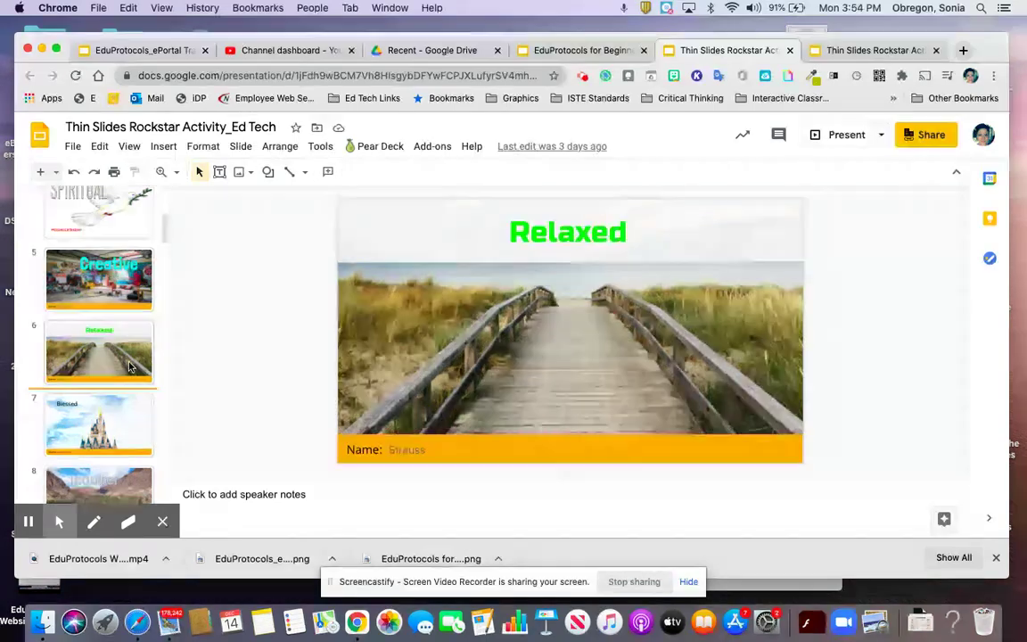
pyautogui.click(126, 432)
pyautogui.scroll(-2, 127, 437)
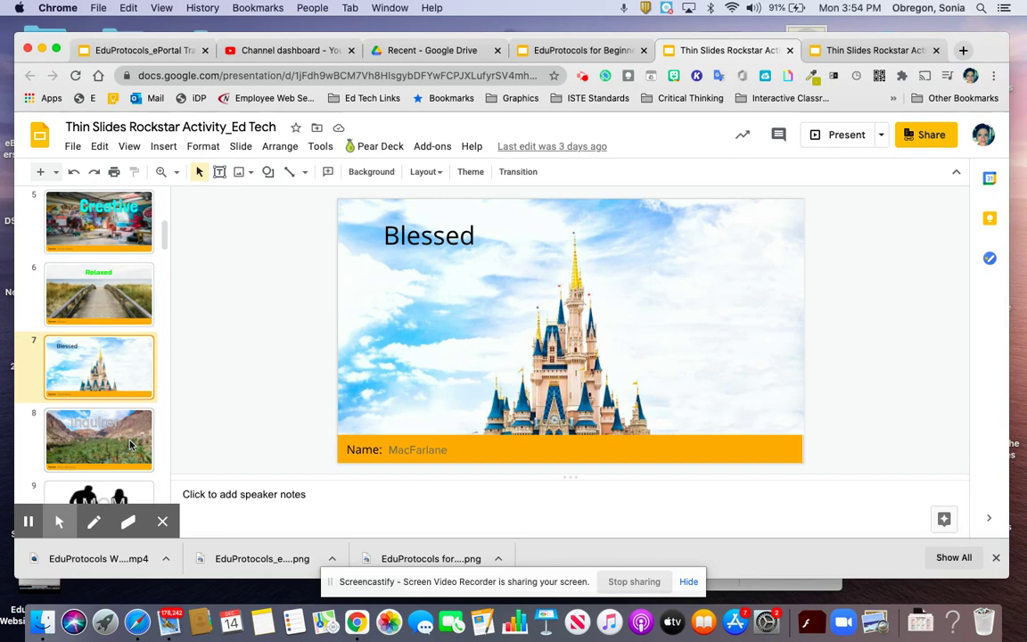
pyautogui.click(125, 432)
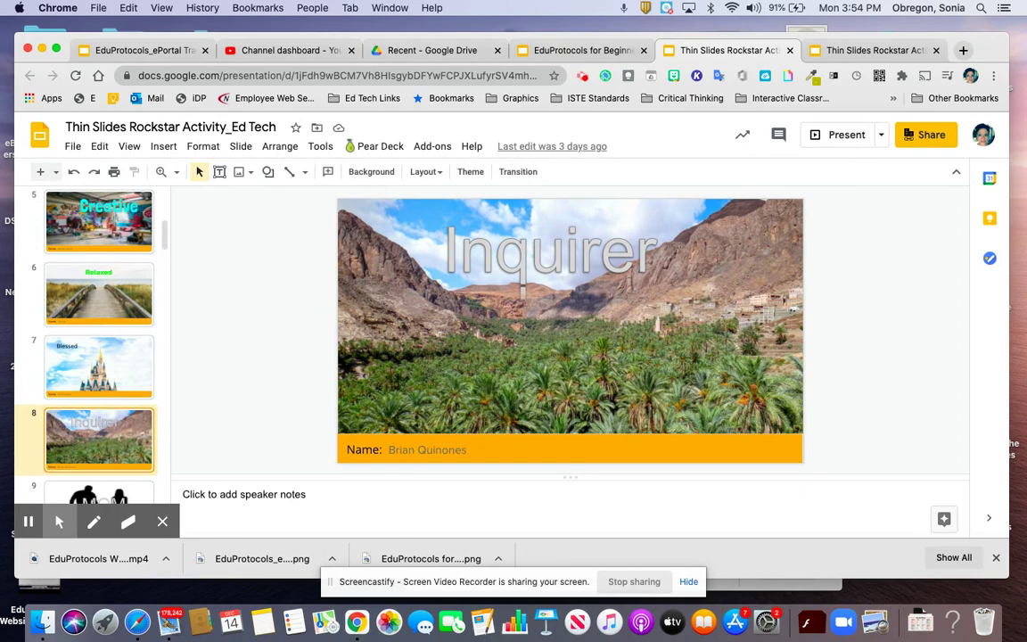
# - Copy the deck's share link, keeping San Antonio ISD editor access unchanged
pyautogui.click(929, 143)
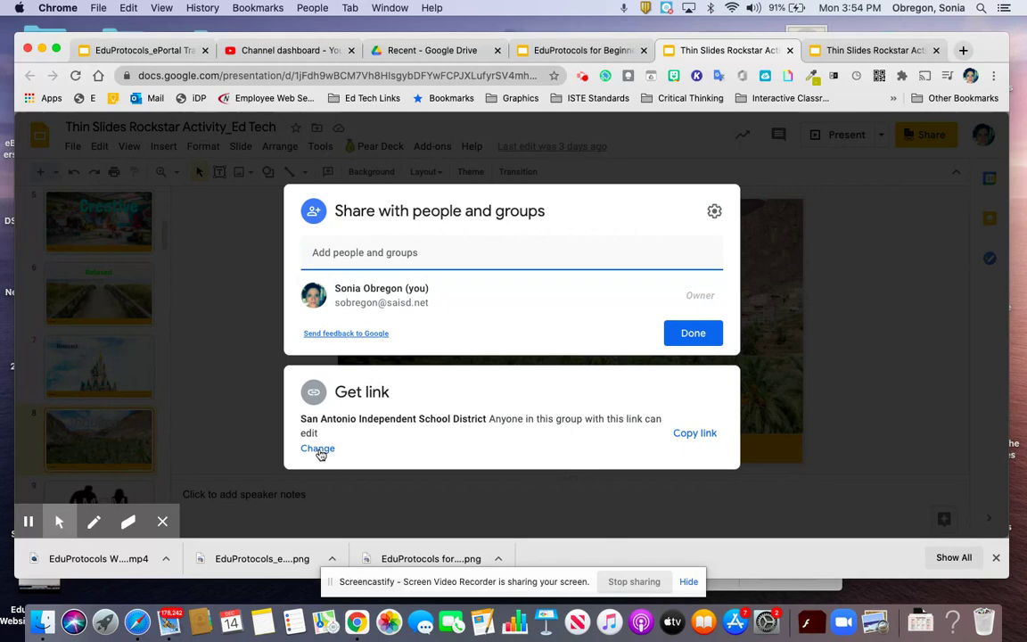
pyautogui.click(319, 449)
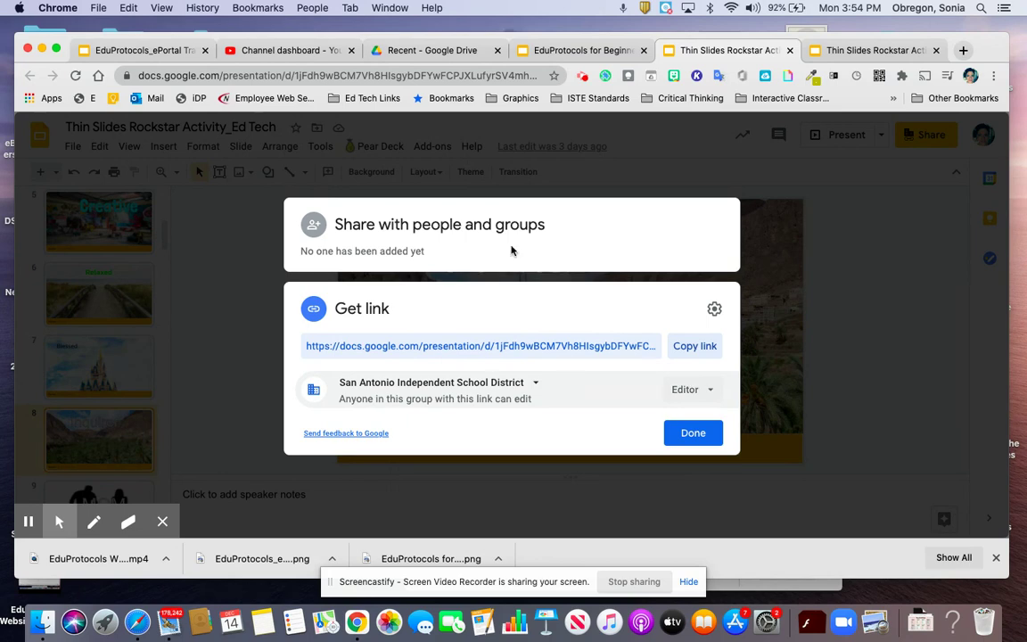
pyautogui.click(535, 382)
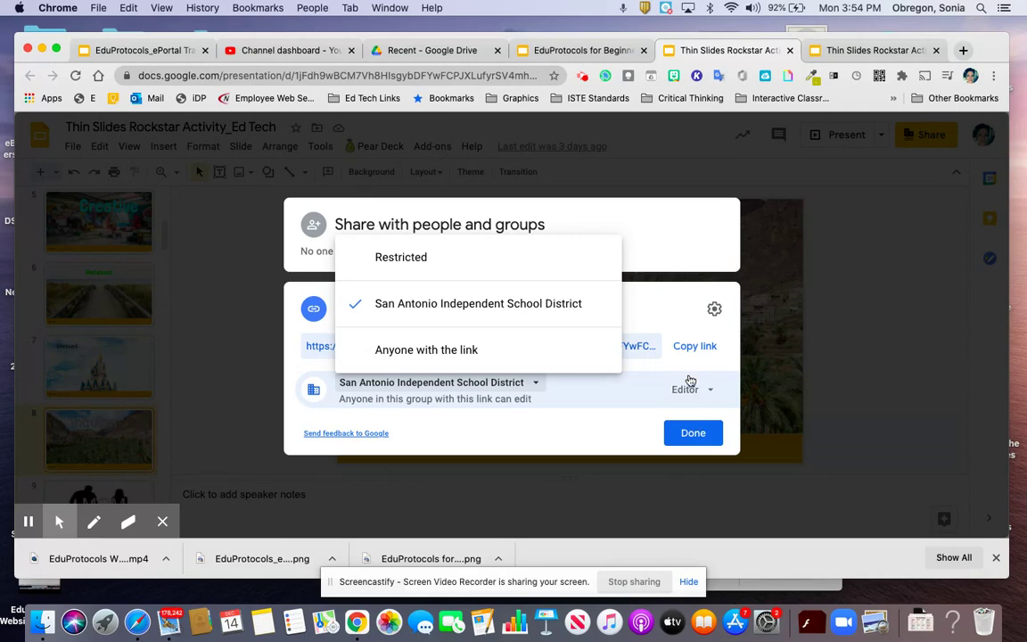
pyautogui.click(692, 350)
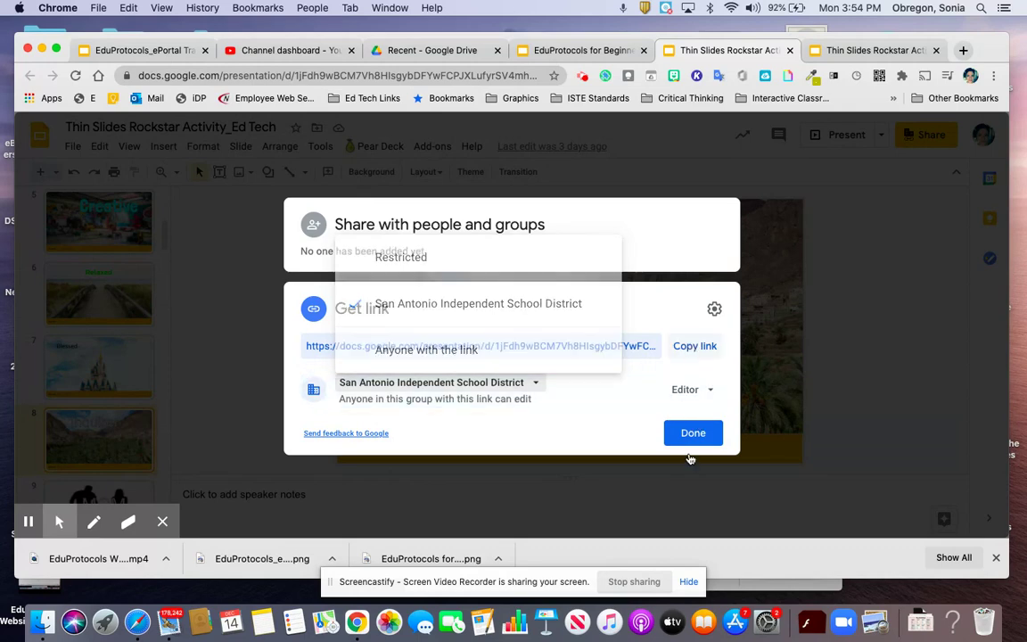
pyautogui.click(696, 434)
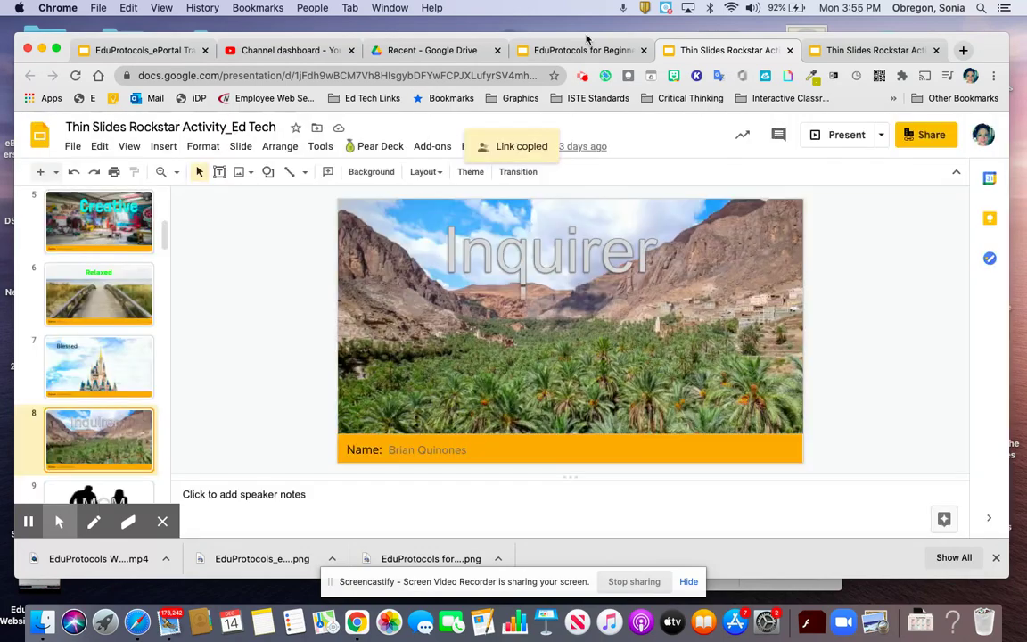
pyautogui.click(598, 174)
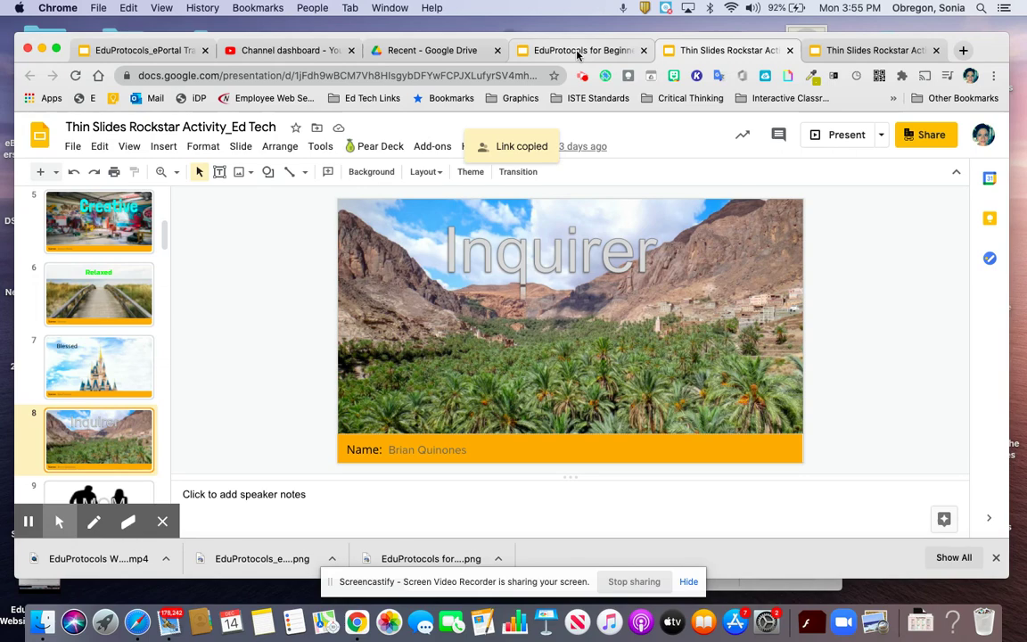
# - Hyperlink 'Let's begin' on slide 8 to the copied Thin Slides deck URL
pyautogui.click(578, 54)
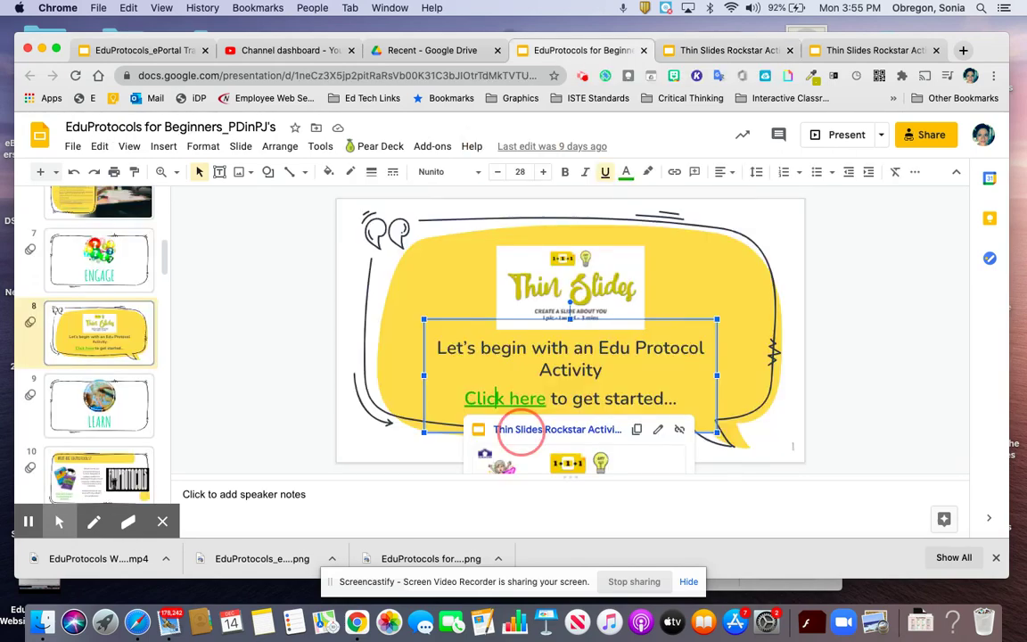
pyautogui.click(520, 435)
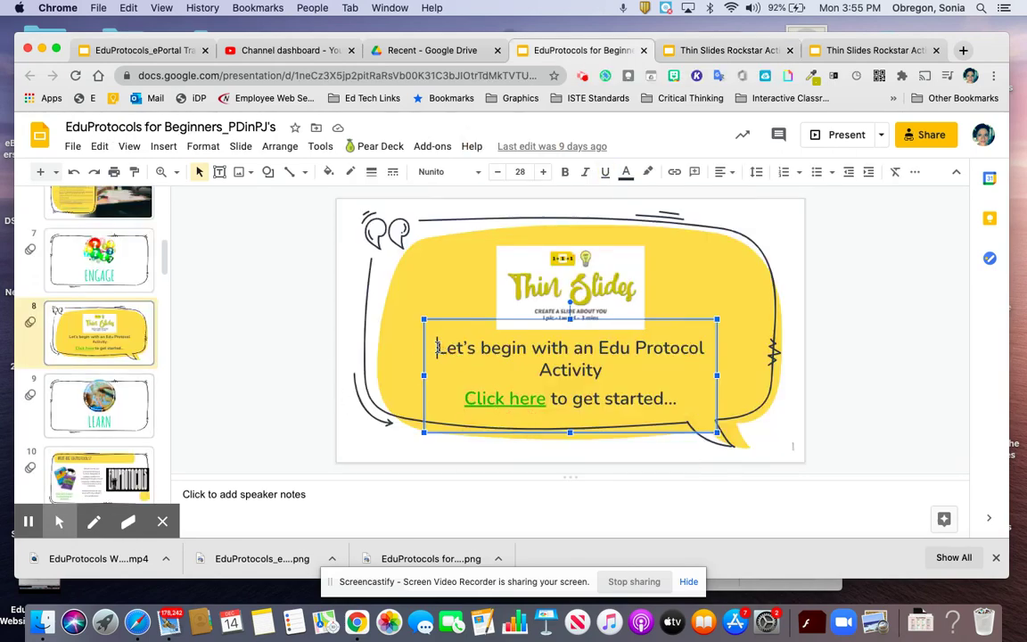
pyautogui.moveTo(439, 347); pyautogui.dragTo(528, 349)
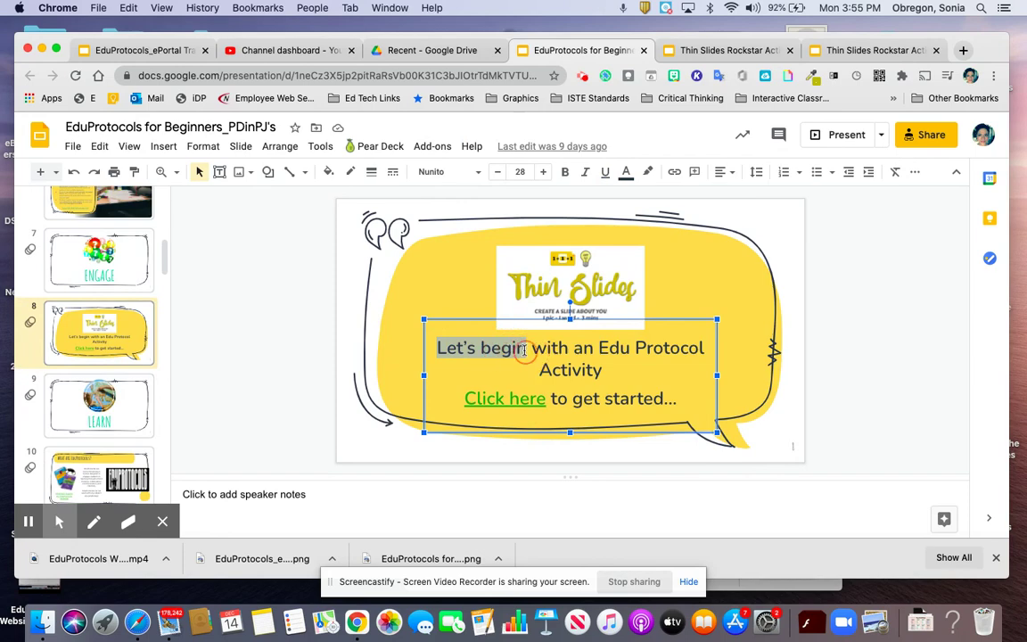
pyautogui.click(677, 175)
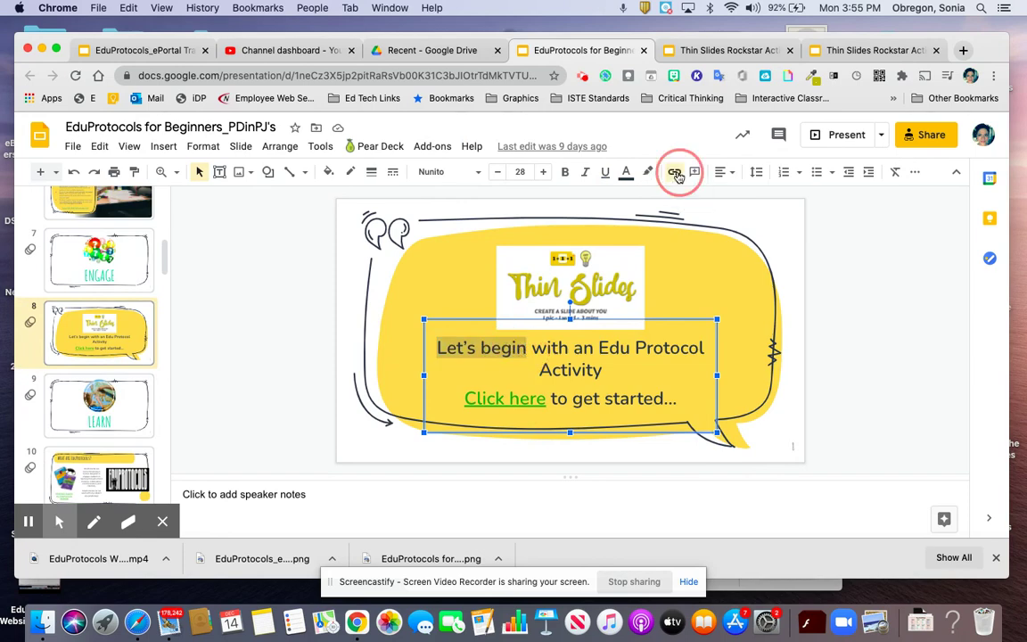
pyautogui.click(471, 325)
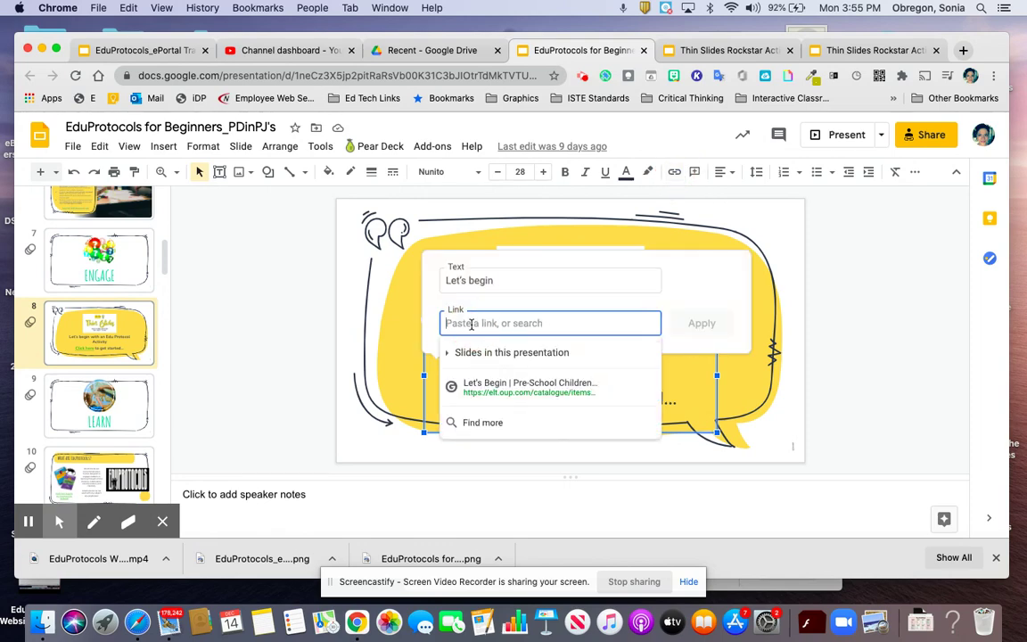
pyautogui.press('super+v')
pyautogui.click(702, 324)
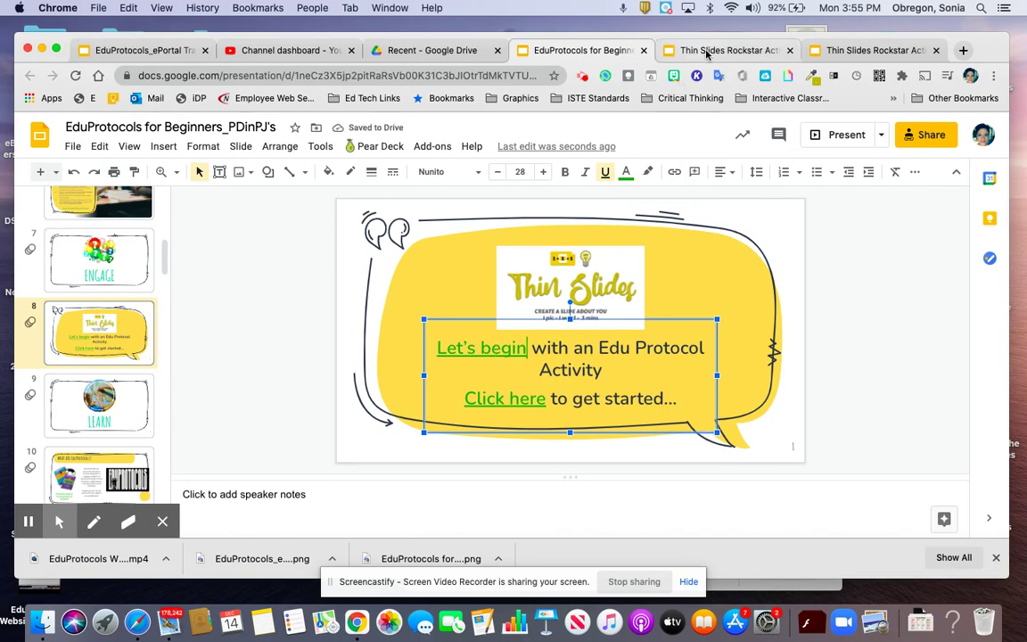
# - Show the Thin Slides Rockstar deck in Grid view
pyautogui.click(706, 51)
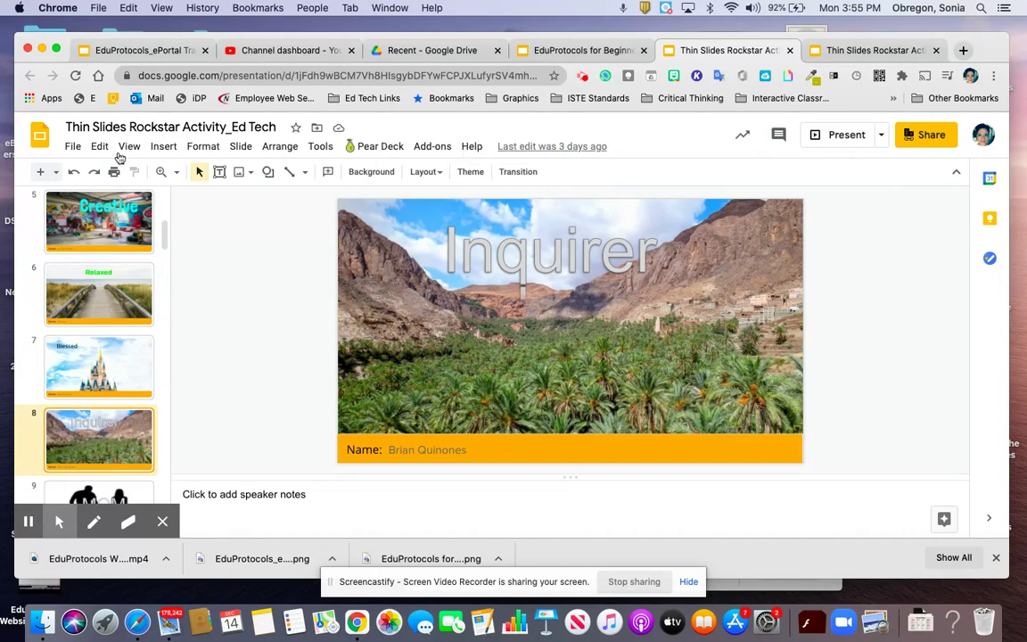
pyautogui.scroll(5, 91, 281)
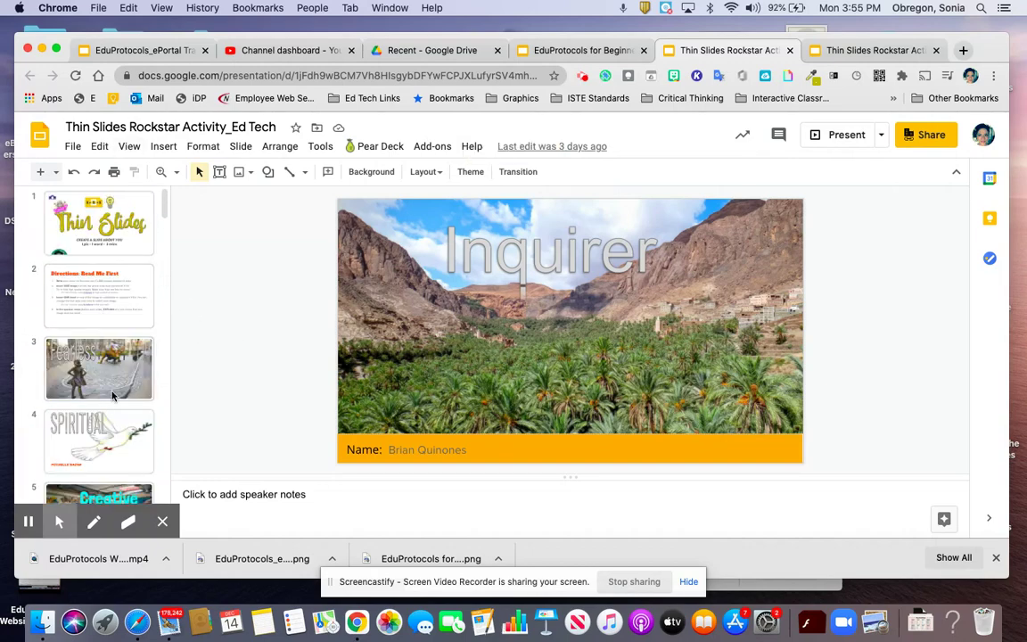
pyautogui.scroll(-3, 113, 397)
pyautogui.scroll(3, 113, 397)
pyautogui.click(133, 147)
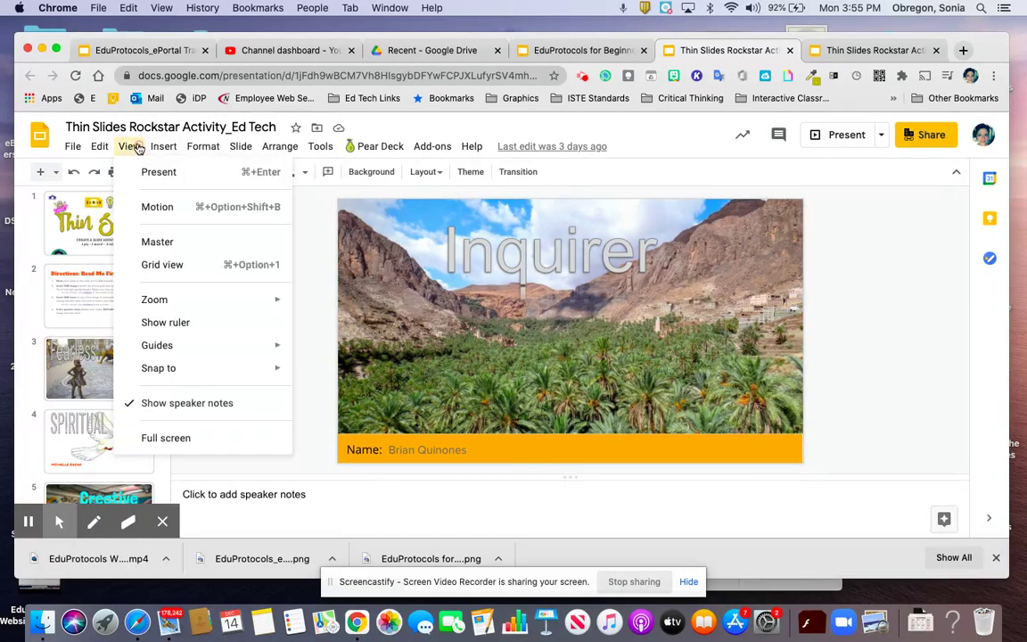
pyautogui.click(172, 267)
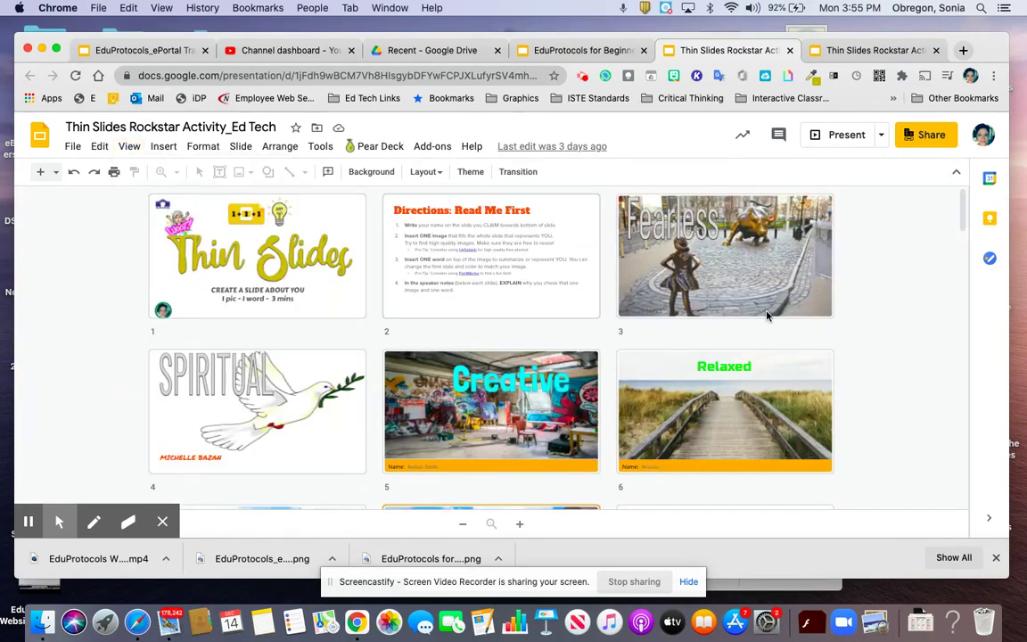
# - Scroll the slide grid down to slide 30 and zoom the page out
pyautogui.scroll(-2, 873, 334)
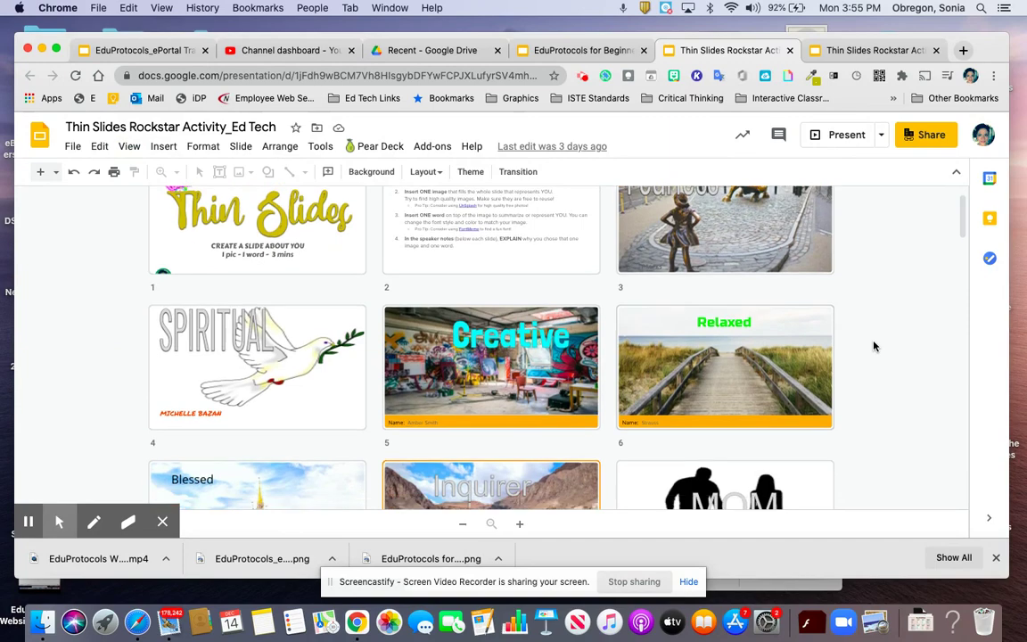
pyautogui.scroll(-3, 874, 348)
pyautogui.scroll(-2, 873, 366)
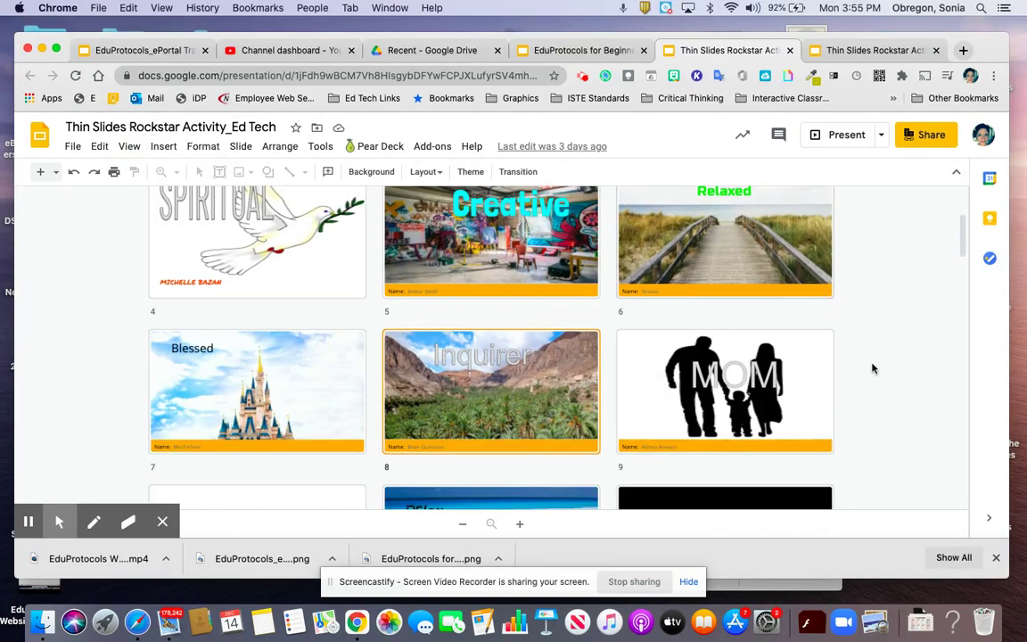
pyautogui.scroll(-5, 874, 366)
pyautogui.scroll(-5, 892, 361)
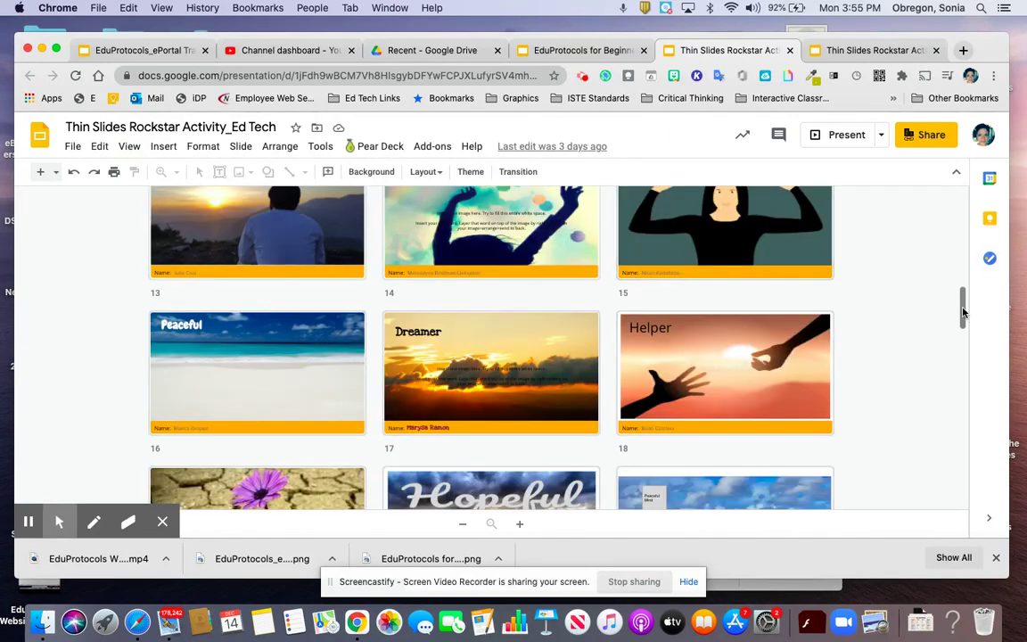
pyautogui.moveTo(964, 309); pyautogui.dragTo(963, 370)
pyautogui.scroll(-3, 963, 370)
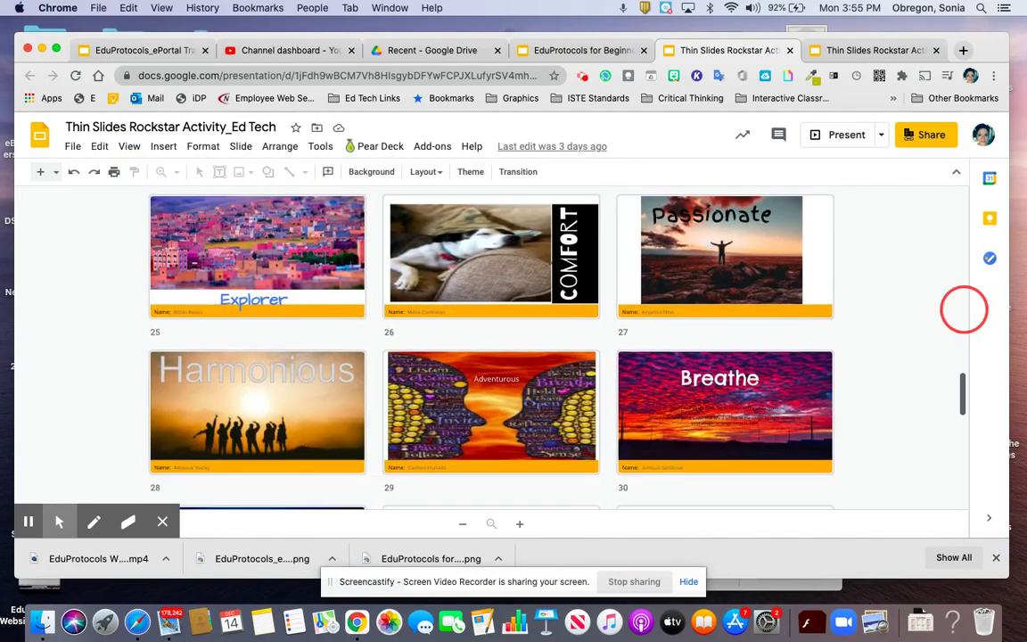
pyautogui.scroll(-3, 963, 370)
pyautogui.press('super+minus')
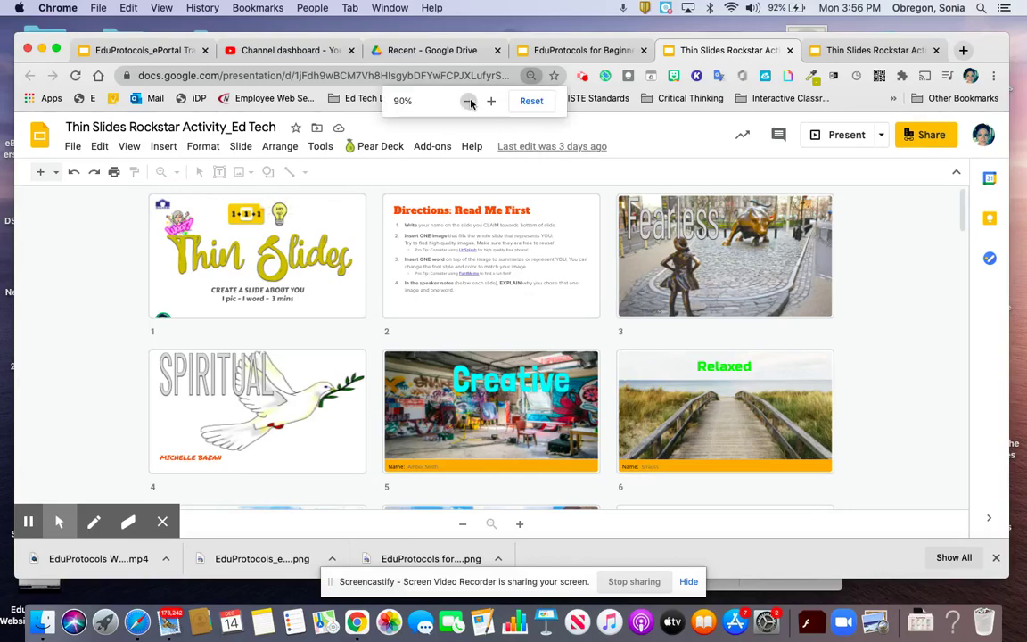
# - Zoom the page to 75% for five thumbnails per row and scroll to slide 35
pyautogui.click(470, 101)
pyautogui.click(469, 102)
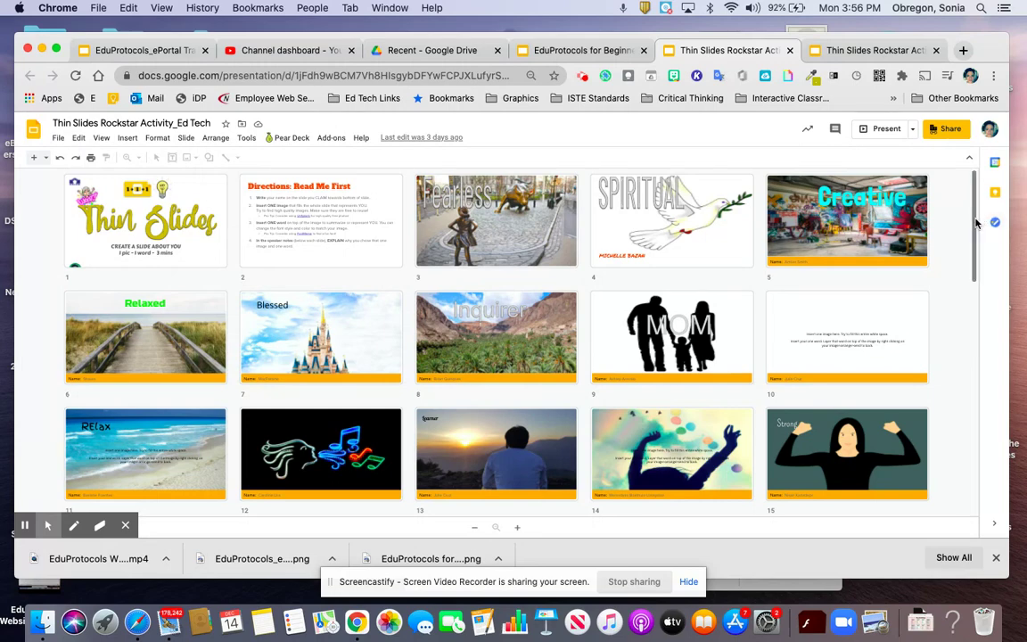
pyautogui.scroll(-3, 977, 223)
pyautogui.scroll(-3, 976, 223)
pyautogui.scroll(-3, 976, 222)
pyautogui.scroll(-3, 976, 223)
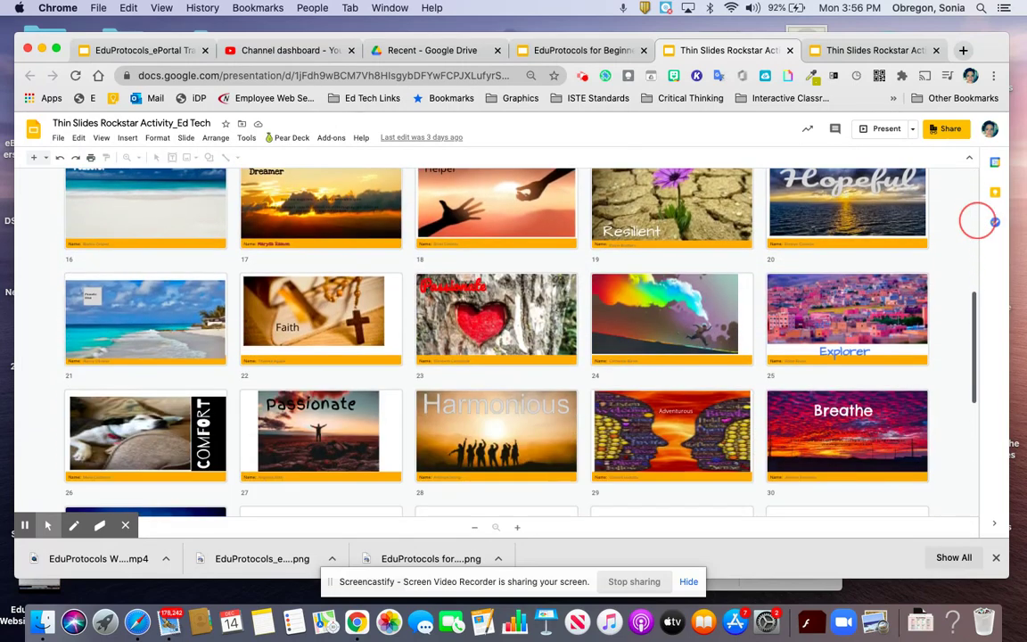
pyautogui.scroll(-2, 977, 221)
pyautogui.scroll(-1, 977, 221)
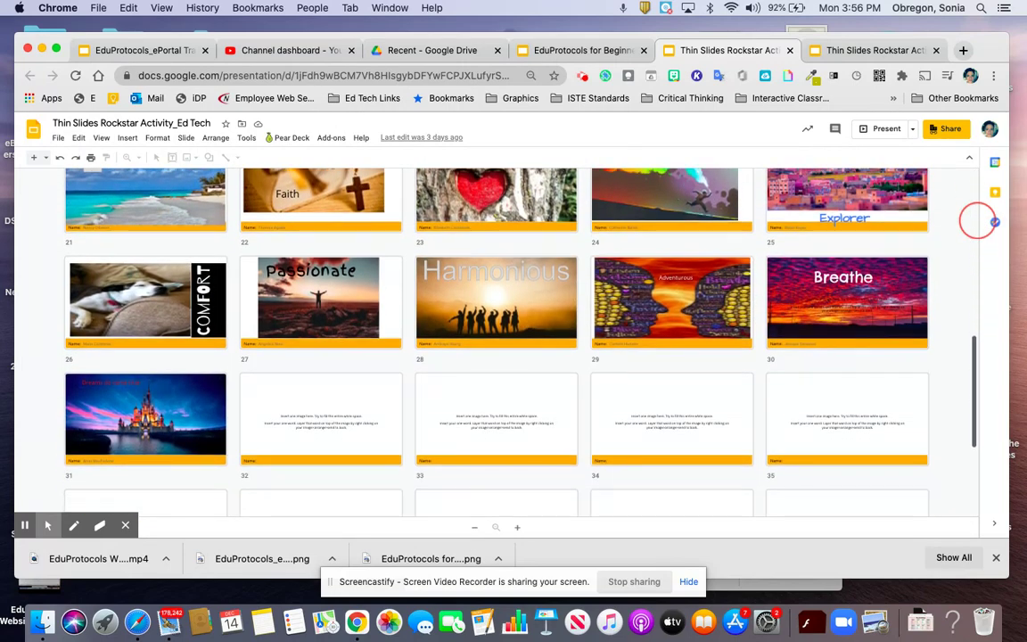
# - Scroll the slide grid back up to the first slide
pyautogui.scroll(1, 977, 221)
pyautogui.scroll(1, 977, 222)
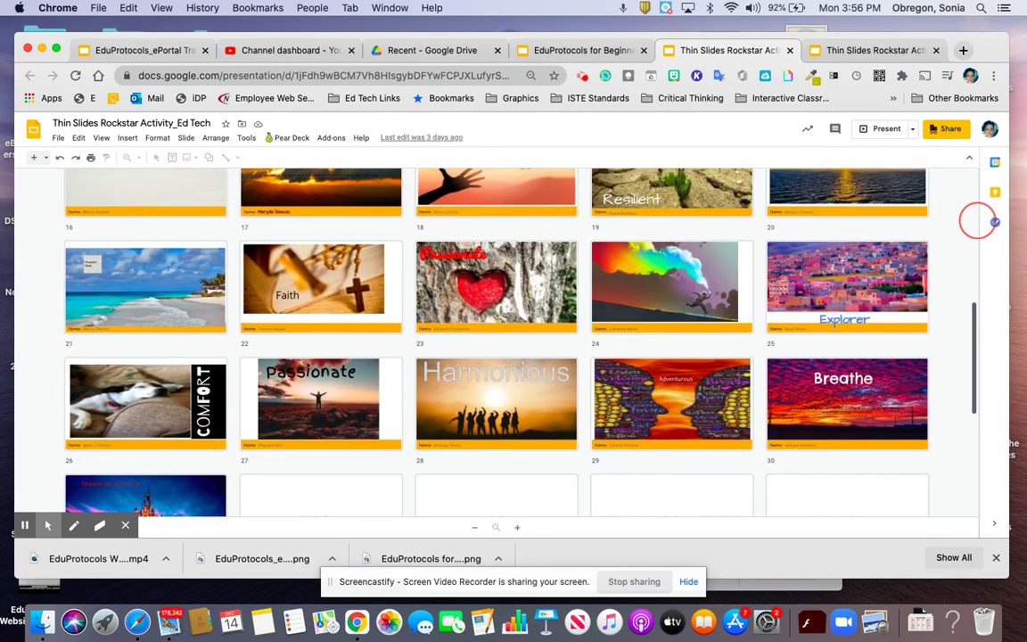
pyautogui.scroll(3, 977, 221)
pyautogui.scroll(5, 977, 222)
pyautogui.scroll(1, 977, 221)
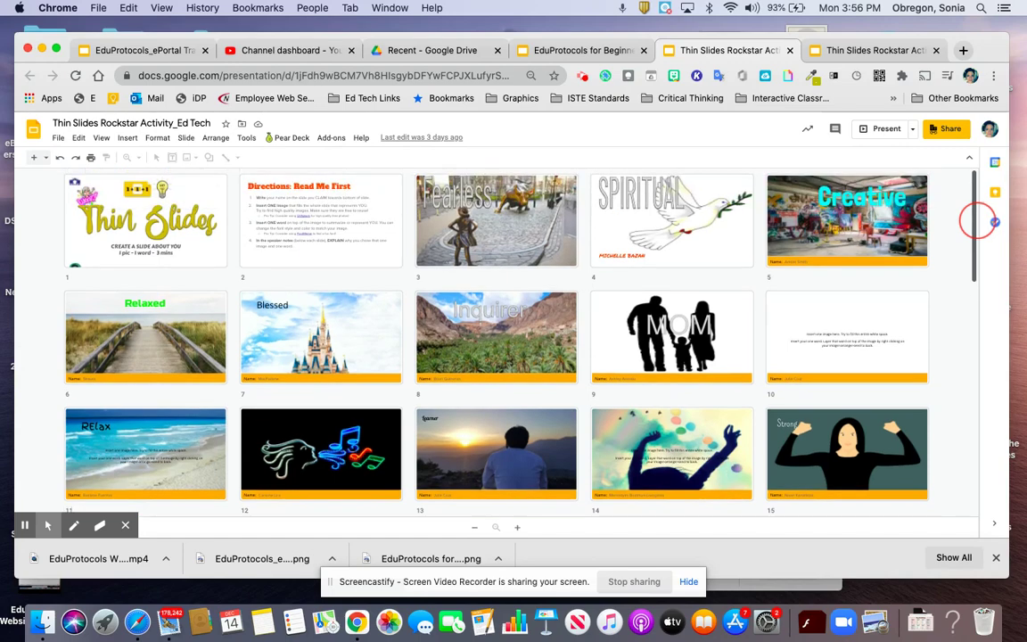